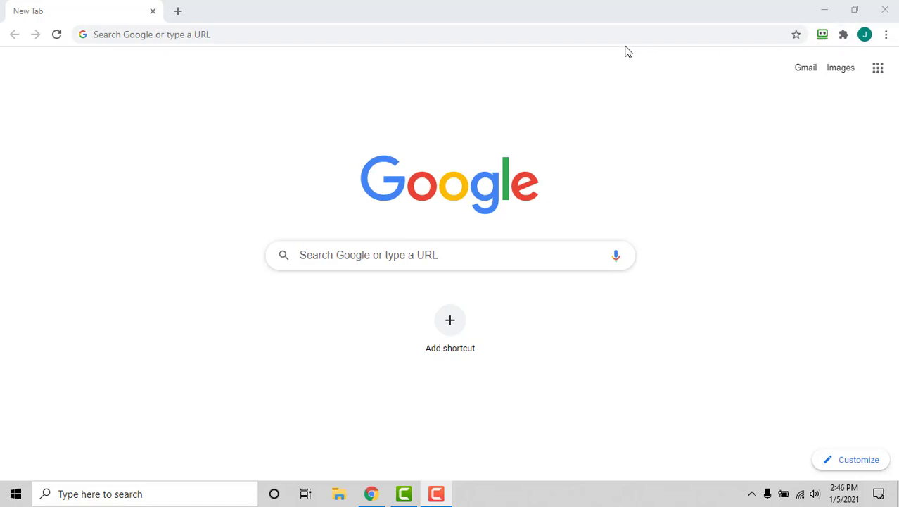
Step: Load walmart.com in the new browser tab
left_click(249, 36)
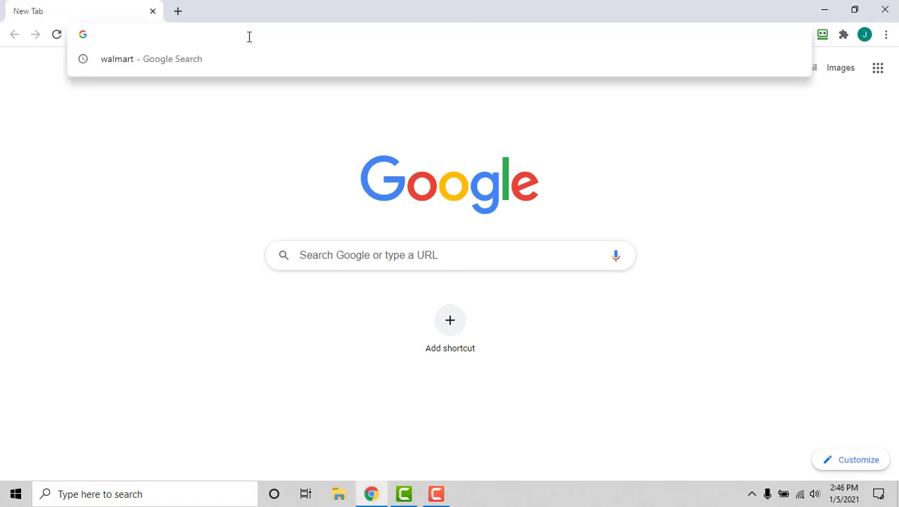
type("https://www.walmart.com/")
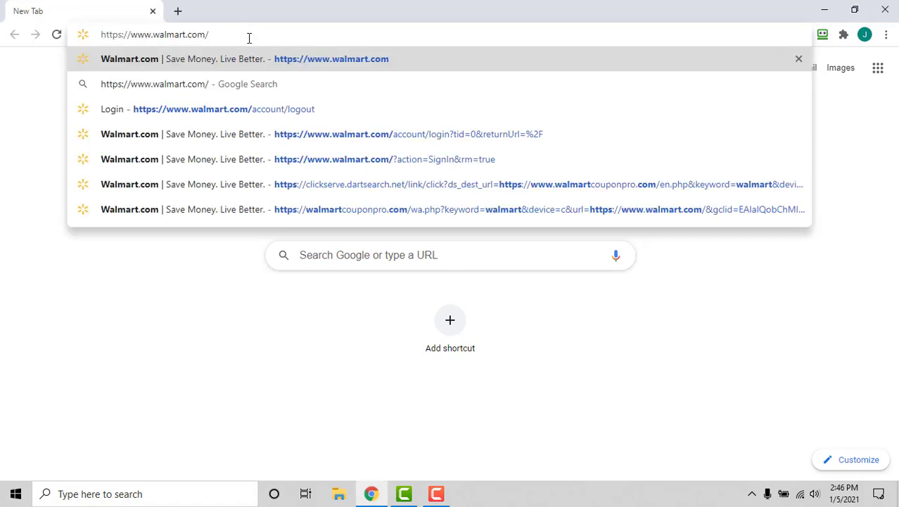
key("Return")
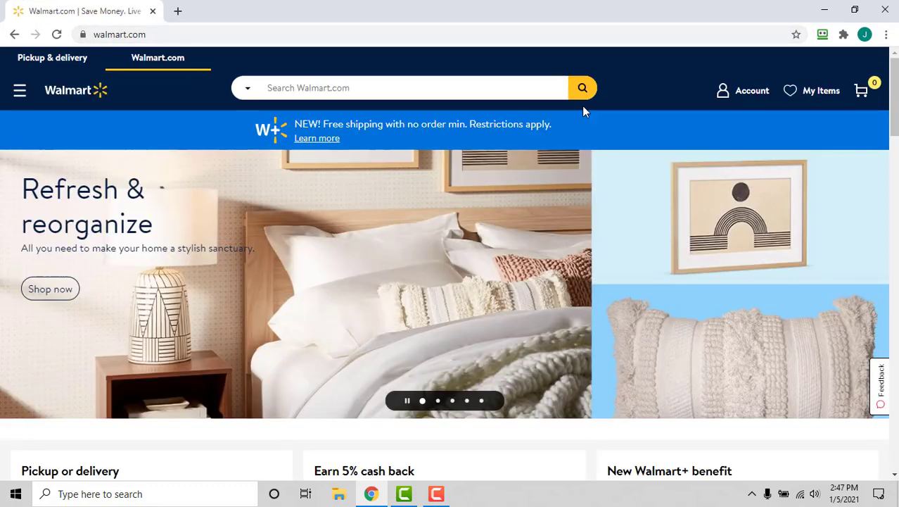
Step: Go to Account > Sign In, enter the account e-mail and submit the form
left_click(759, 97)
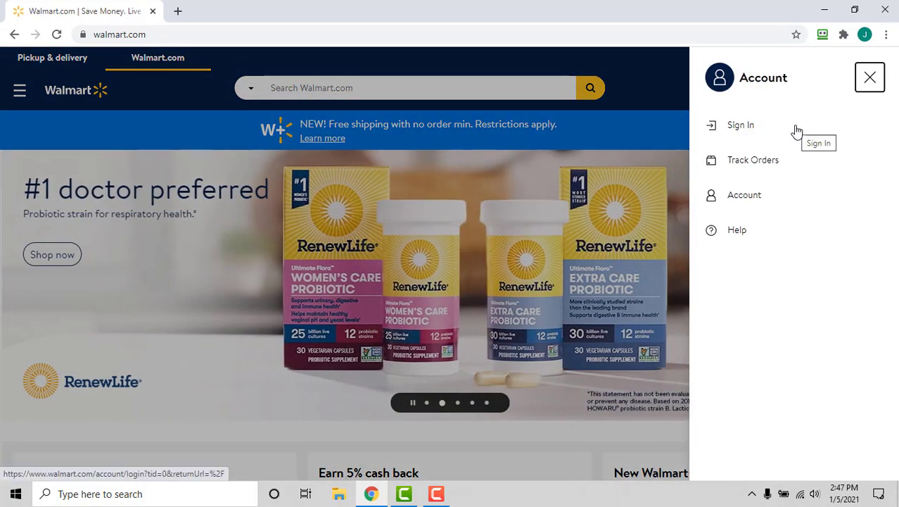
left_click(797, 131)
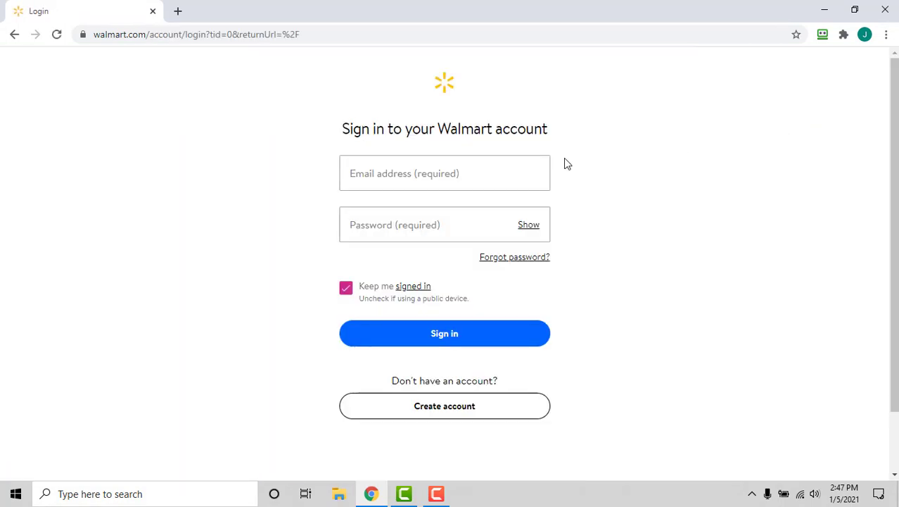
left_click(504, 167)
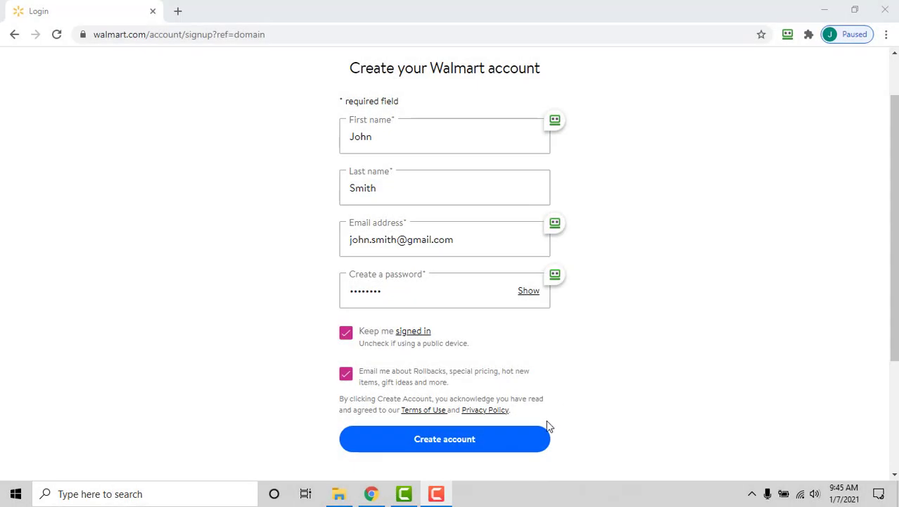
left_click(538, 446)
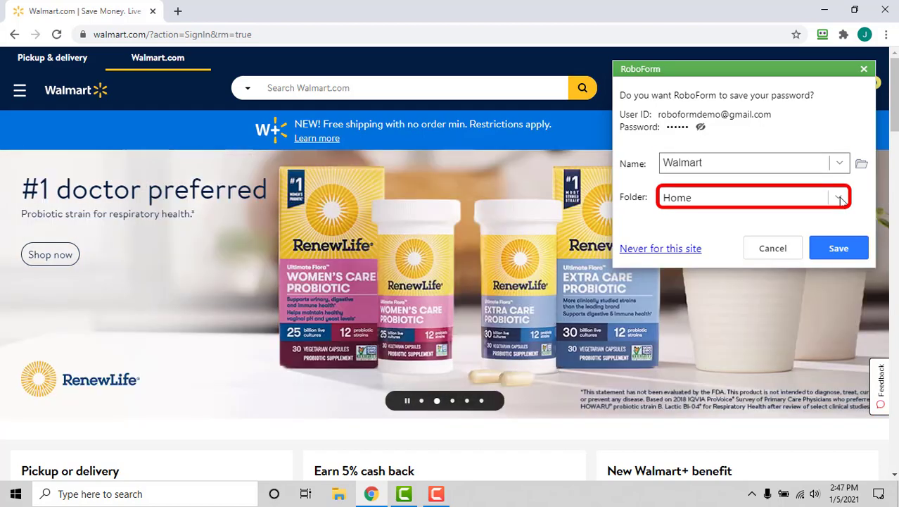
Step: File the Walmart login under the Shopping folder and save it
left_click(839, 199)
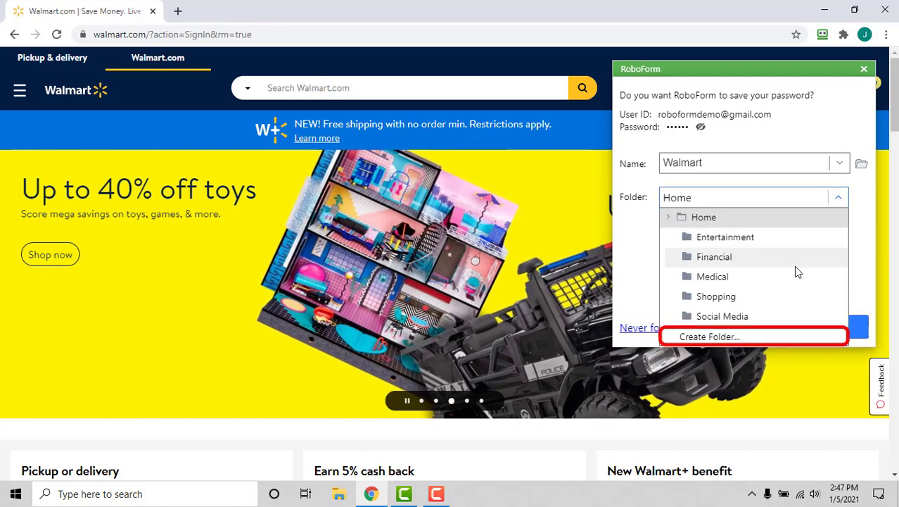
left_click(780, 297)
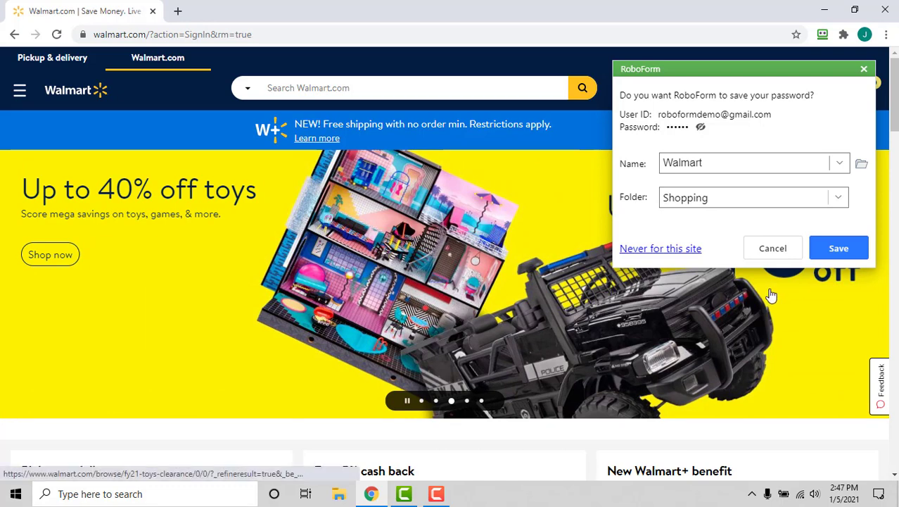
left_click(837, 248)
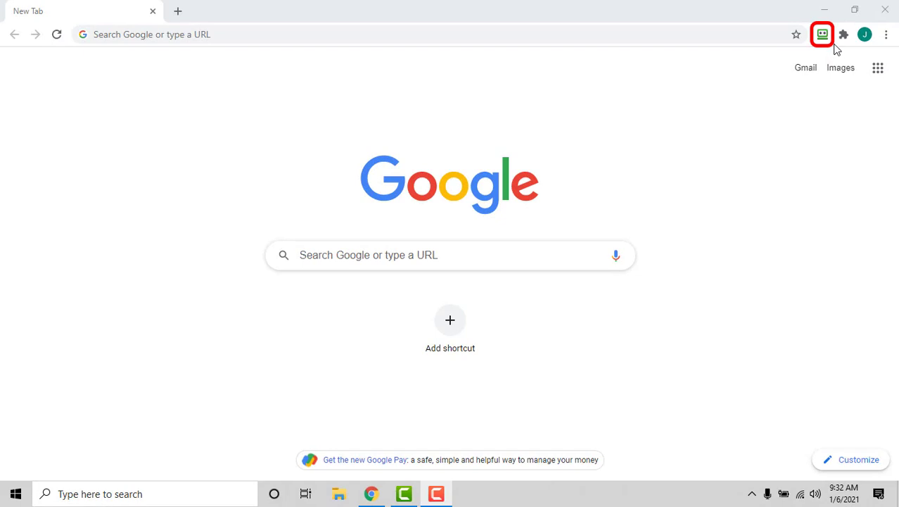
Step: Sign in to Walmart using the saved Walmart entry from RoboForm's Logins list
left_click(823, 35)
left_click(823, 36)
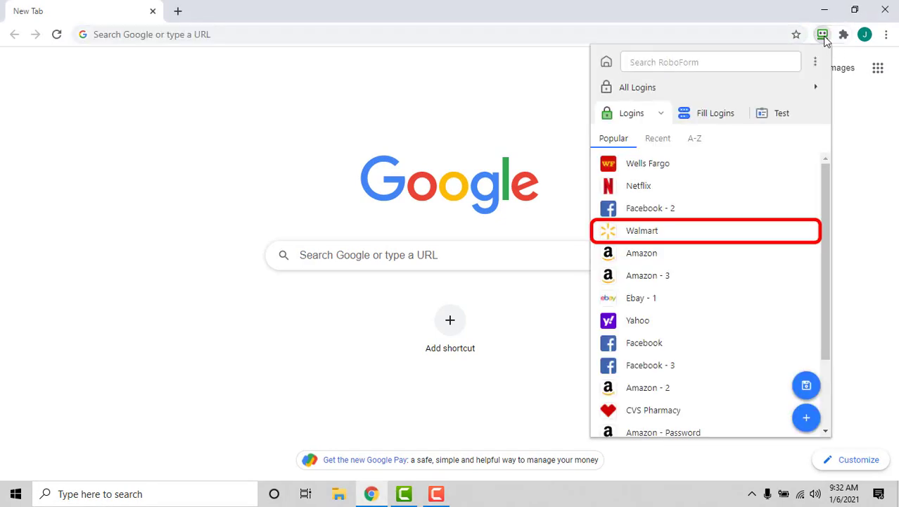
left_click(738, 235)
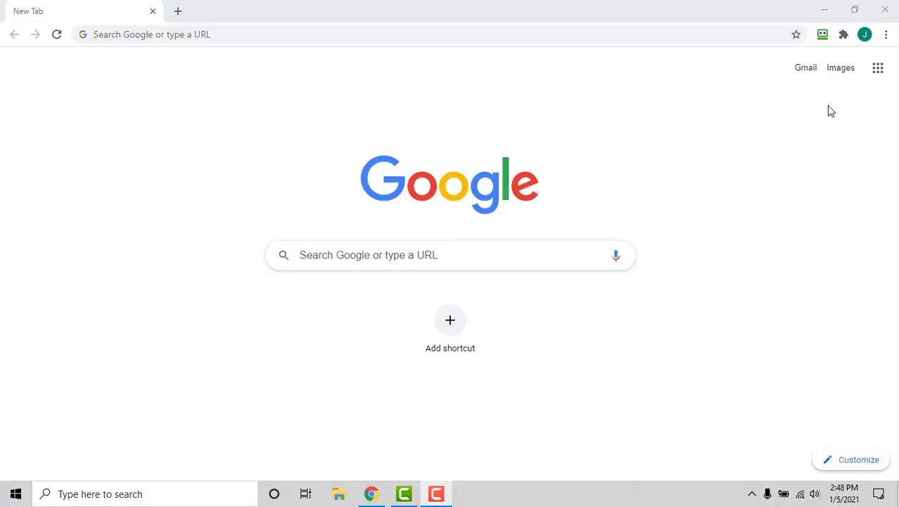
Step: Open RoboForm's Start page from the extension and show the new-item choices
left_click(824, 34)
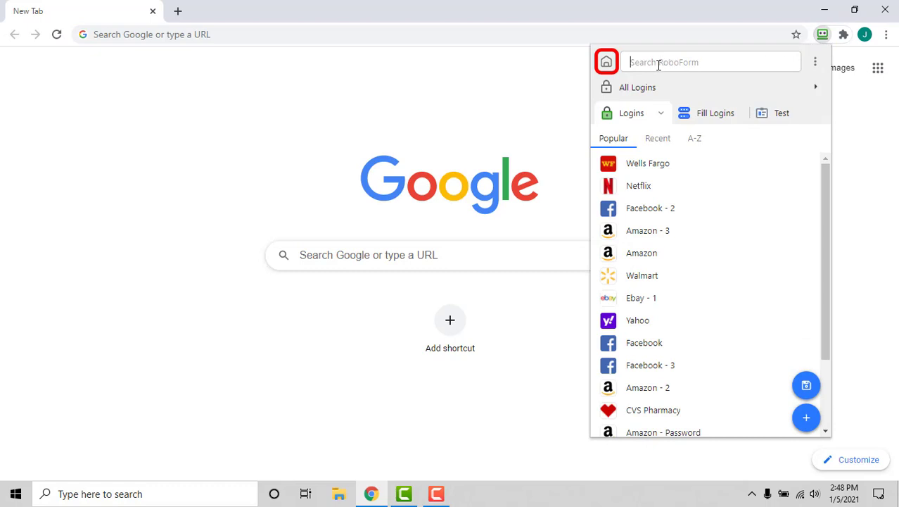
left_click(607, 63)
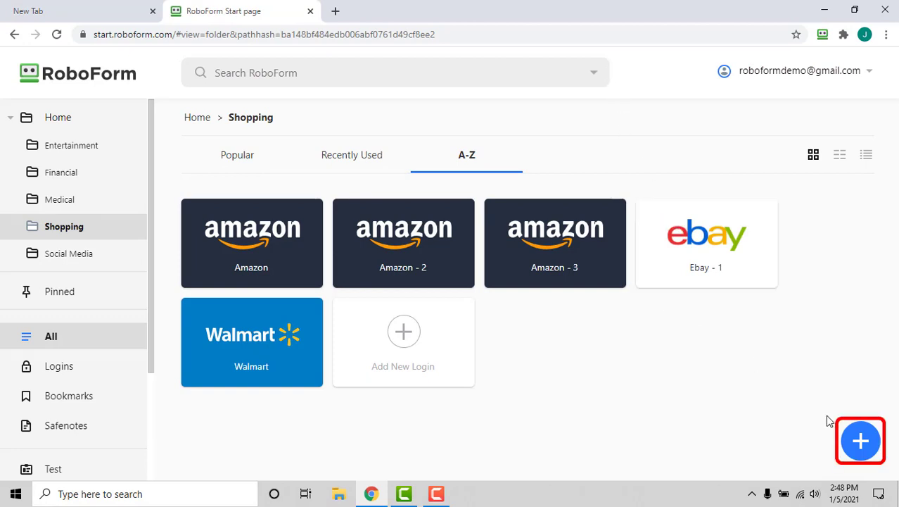
left_click(861, 446)
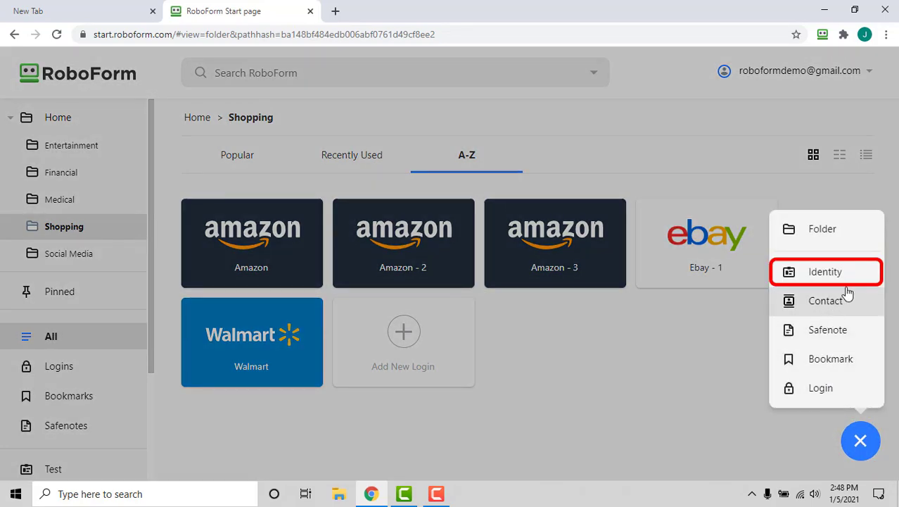
Step: Start a new Identity, enter the person's first and last name, and continue
left_click(825, 272)
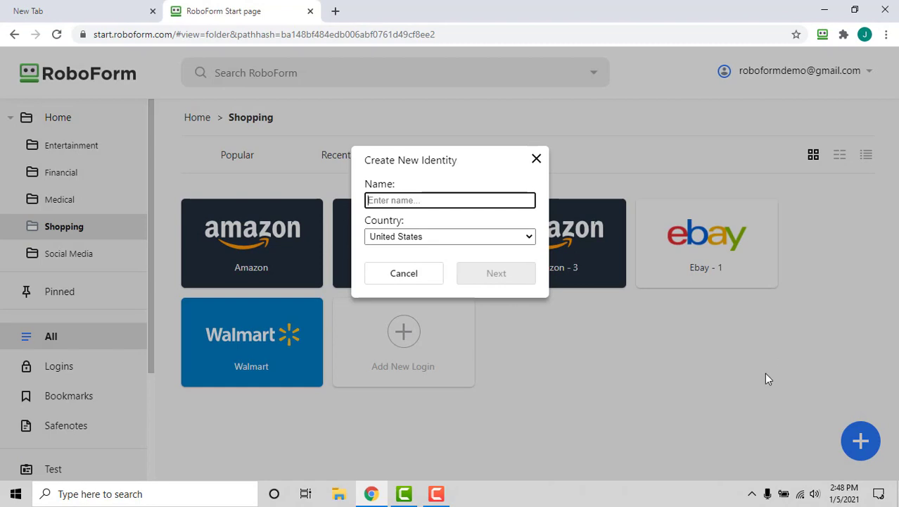
type("John Smith")
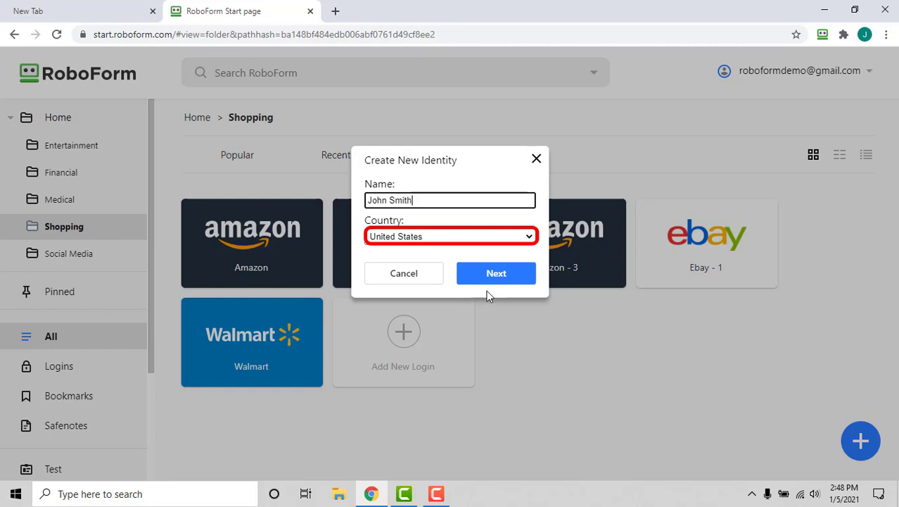
left_click(521, 277)
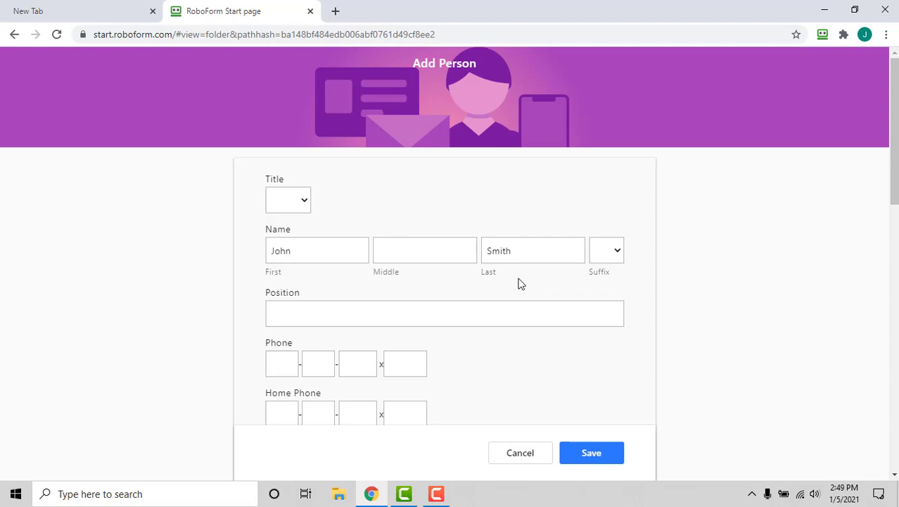
Step: Fill in the identity's middle initial and the position 'Technical Support'
left_click(416, 253)
type("A")
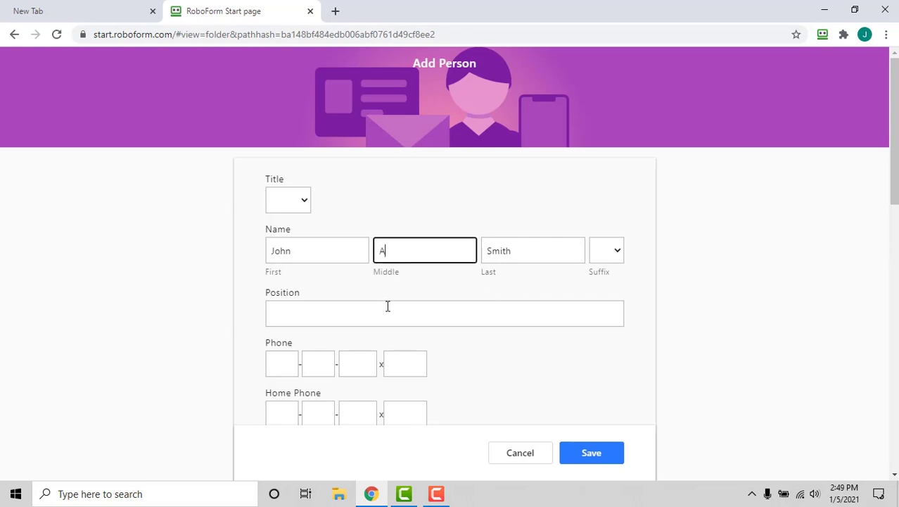
left_click(366, 315)
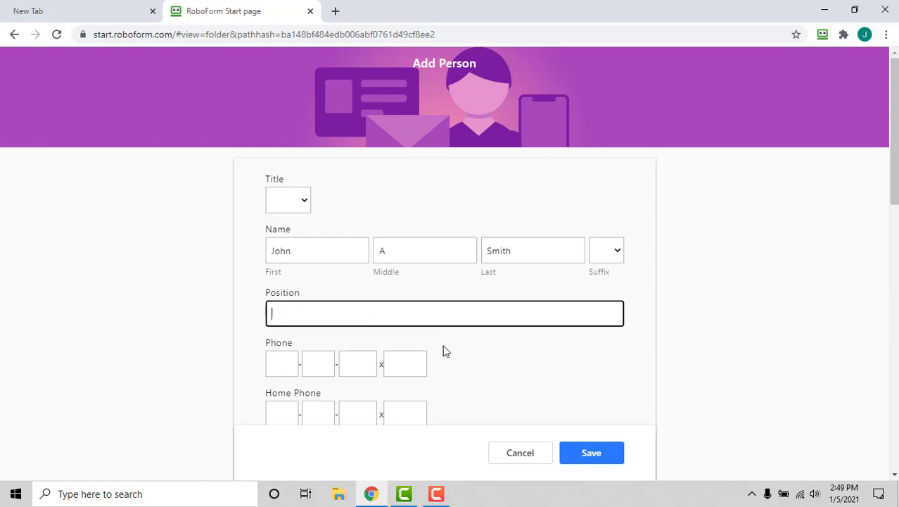
type("Technical Support")
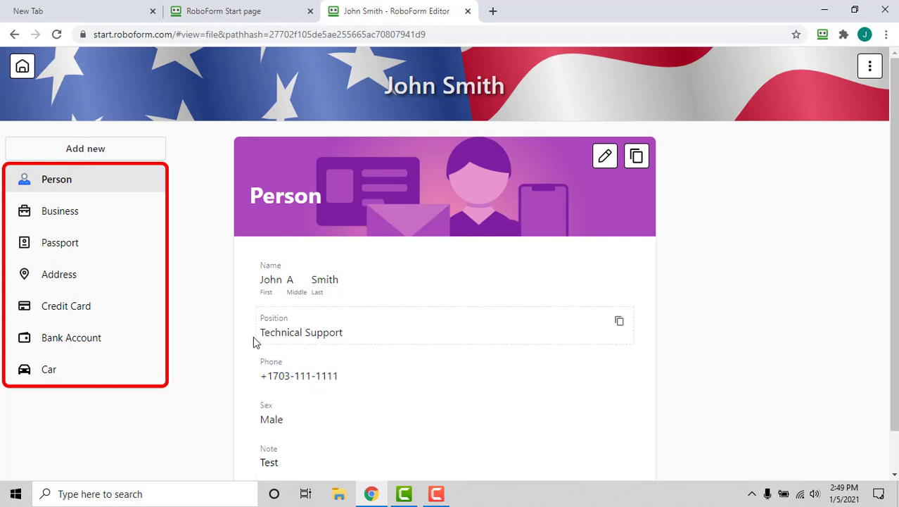
Step: View the Business, Passport, Address, Credit Card, Bank Account and Car sections
left_click(146, 219)
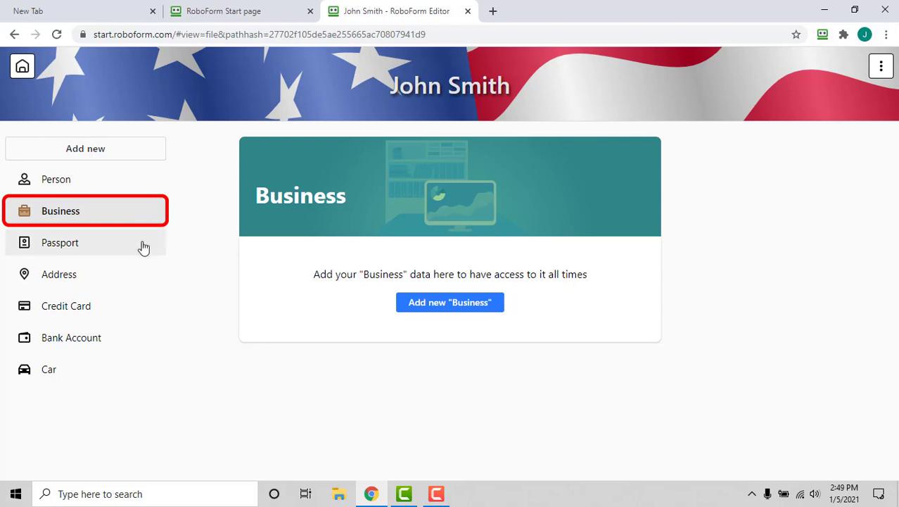
left_click(142, 247)
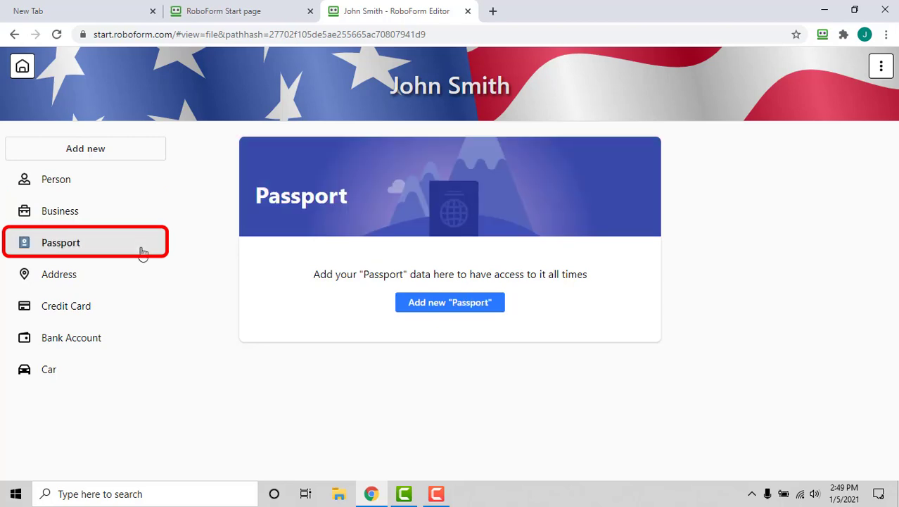
left_click(136, 284)
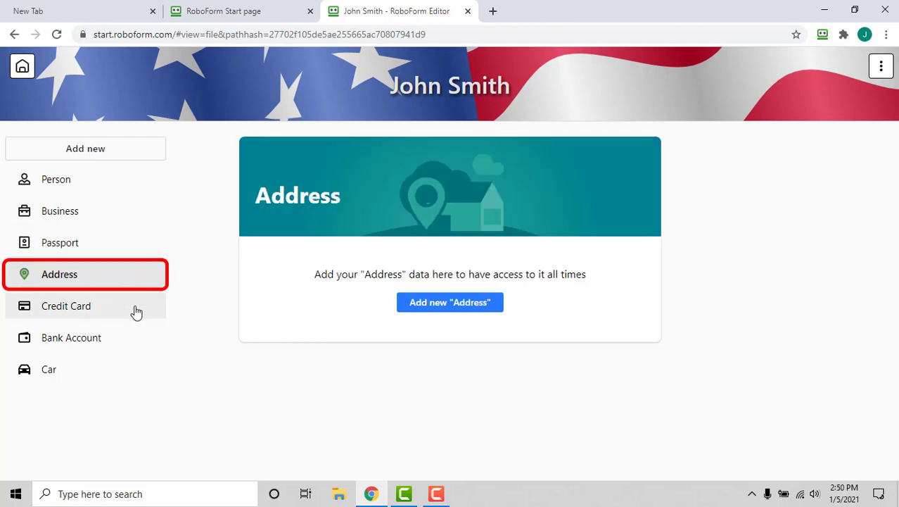
left_click(136, 310)
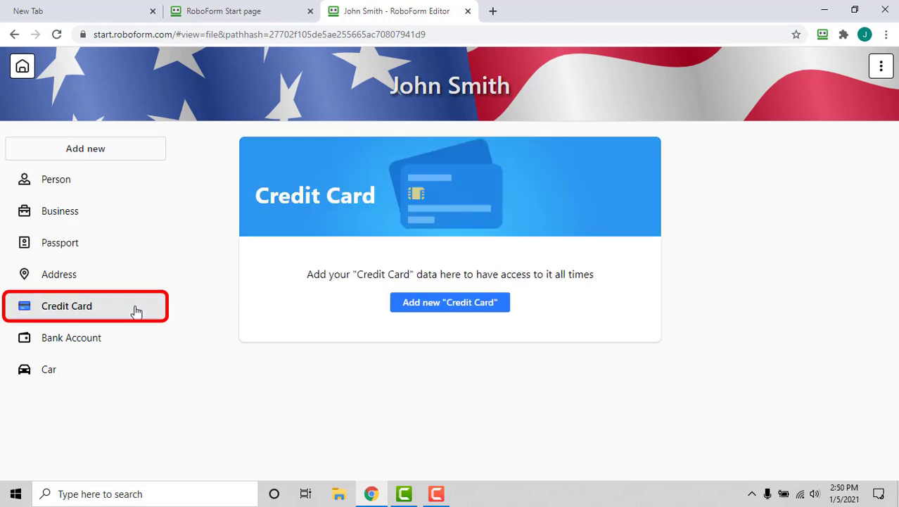
left_click(131, 344)
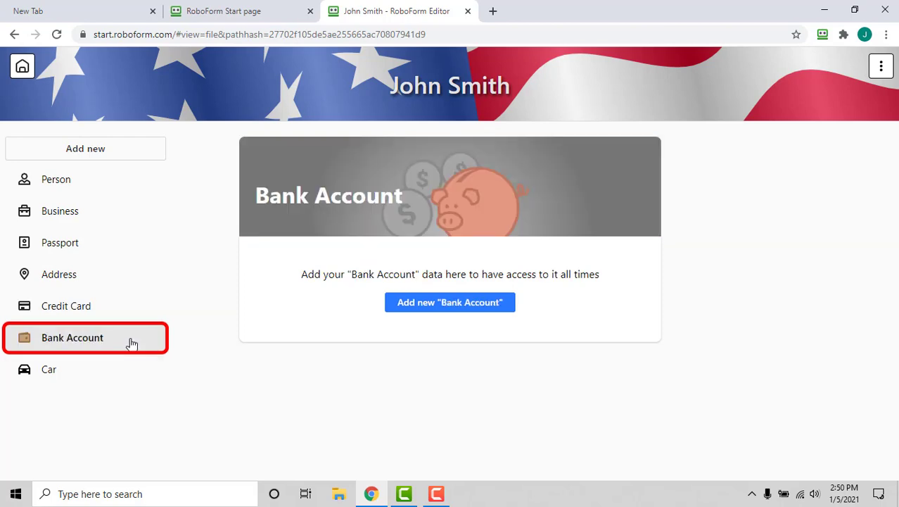
left_click(127, 380)
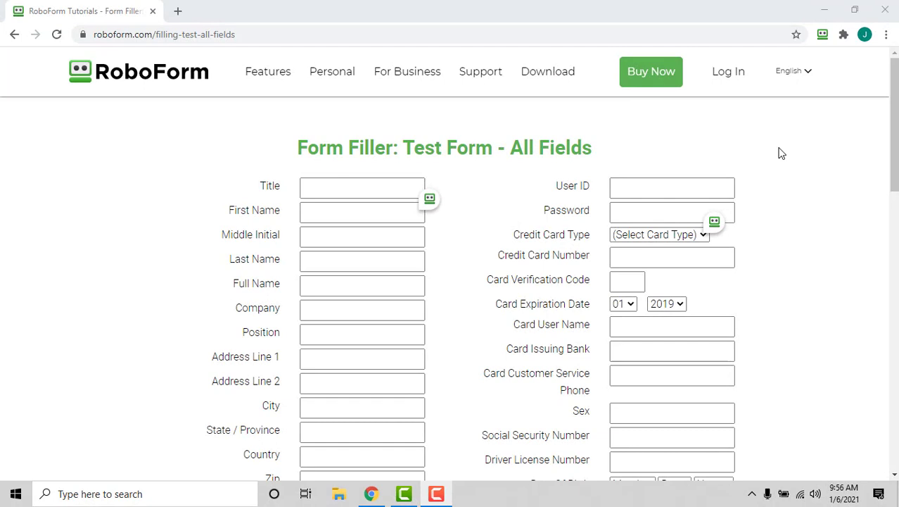
Step: Select the new identity in RoboForm's identity list and fill the All Fields test form
left_click(823, 37)
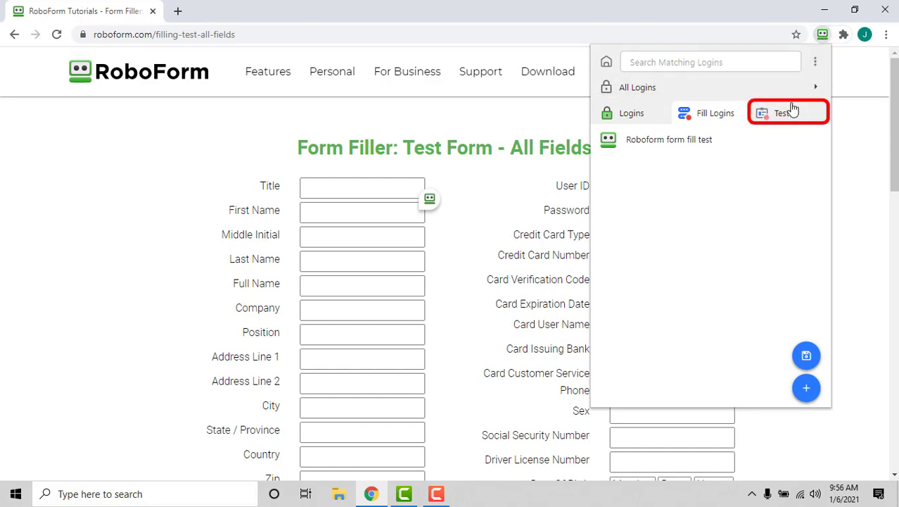
left_click(794, 111)
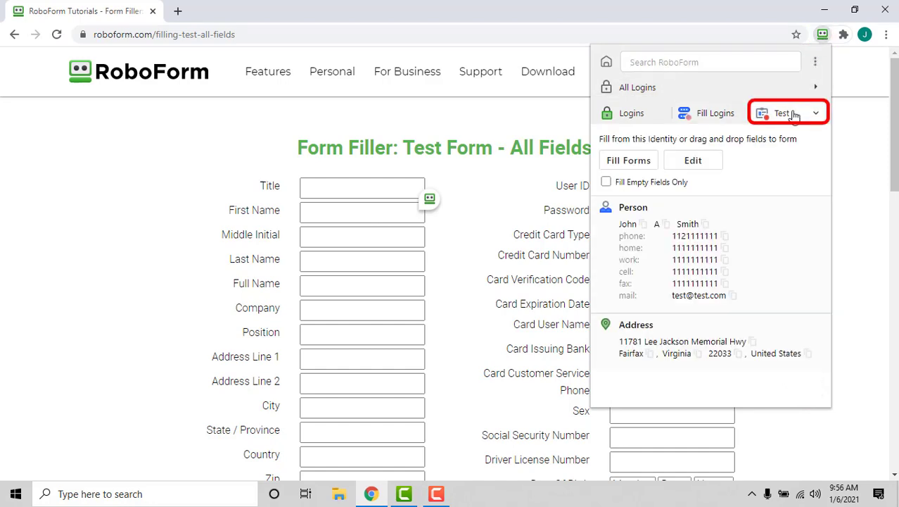
left_click(818, 114)
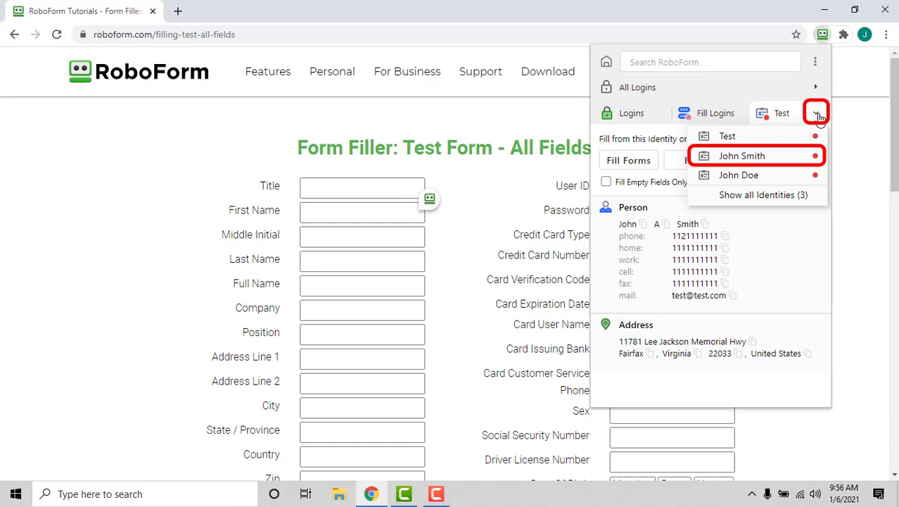
left_click(797, 158)
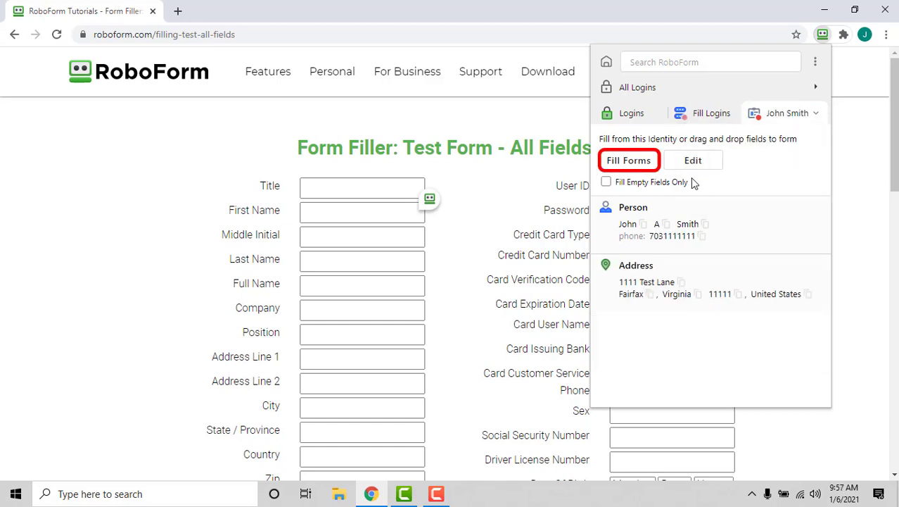
left_click(642, 164)
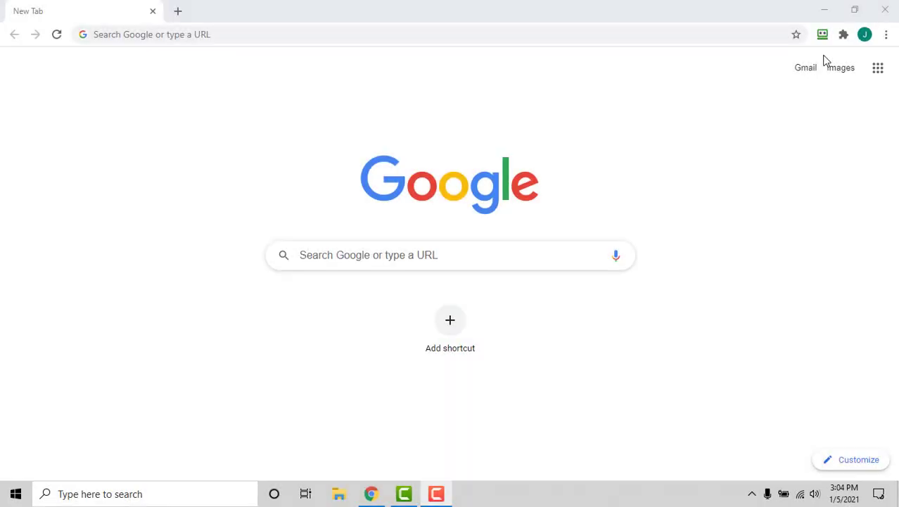
Step: Open RoboForm's Start page via the Home icon and show the new-item types
left_click(822, 34)
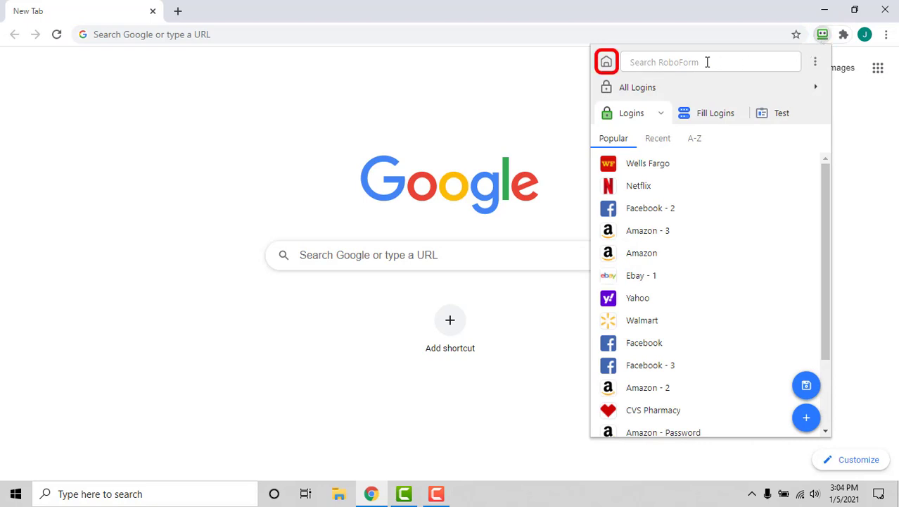
left_click(607, 64)
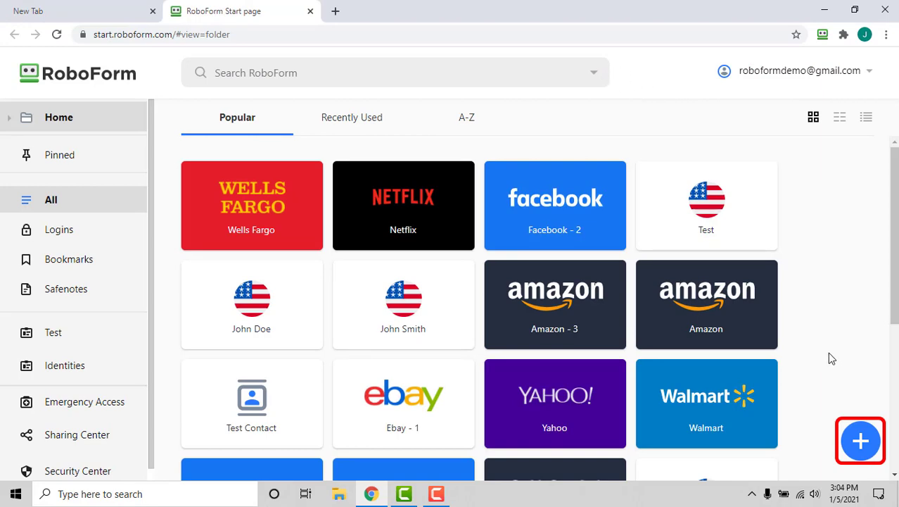
left_click(861, 444)
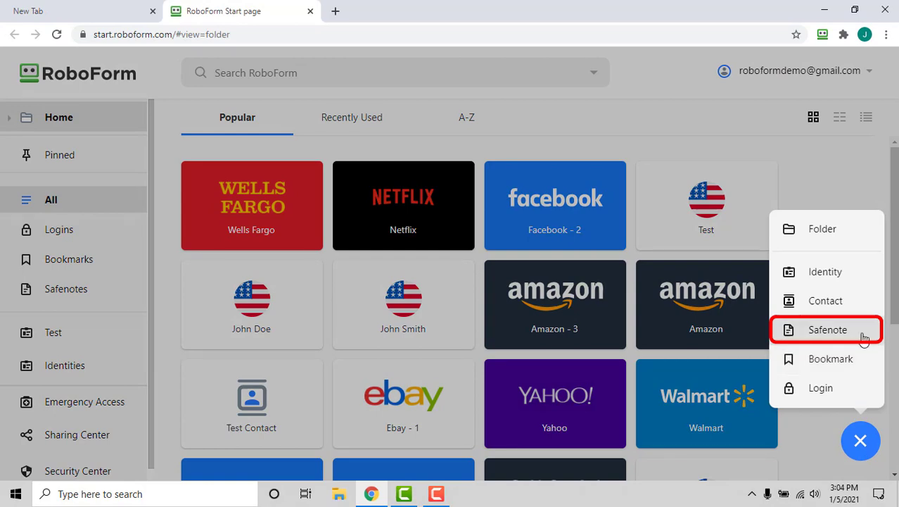
Step: Create safenote 'Test Safenote' in the Home folder with body 'This is a test'
left_click(828, 329)
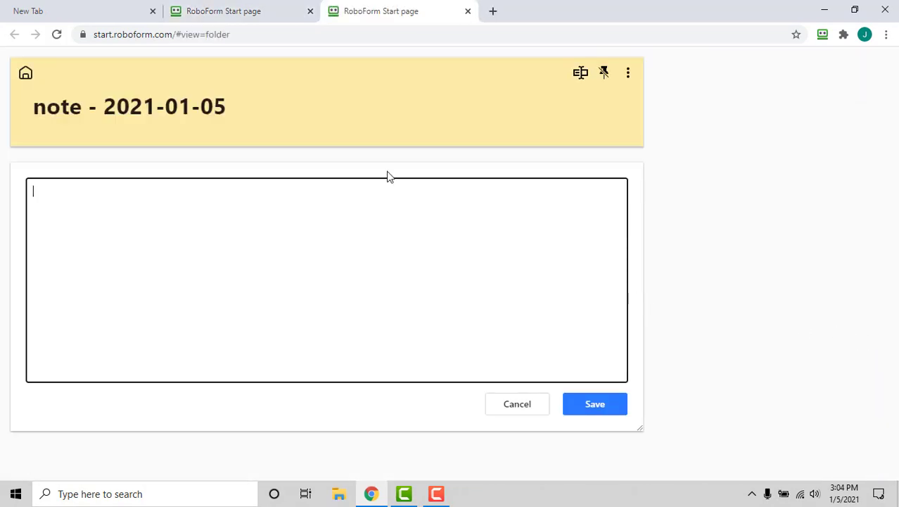
left_click(220, 105)
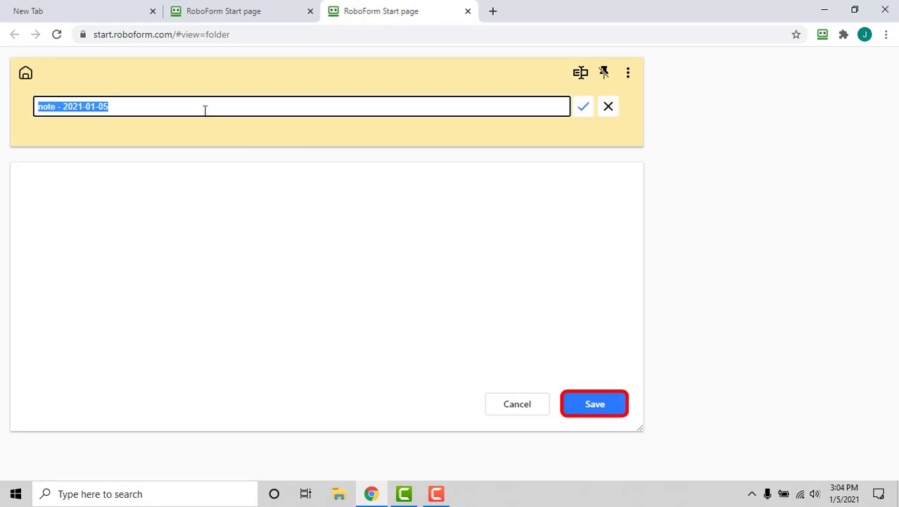
type("Test")
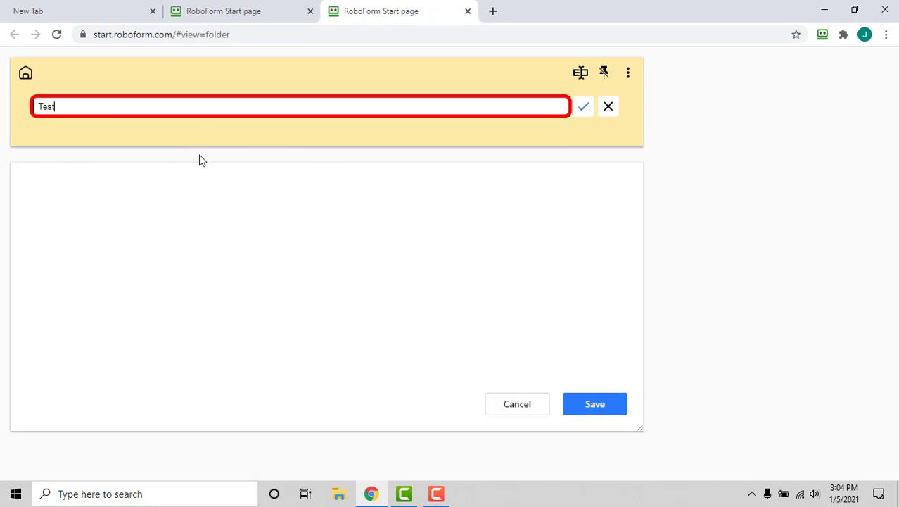
type(" Safenote")
left_click(581, 113)
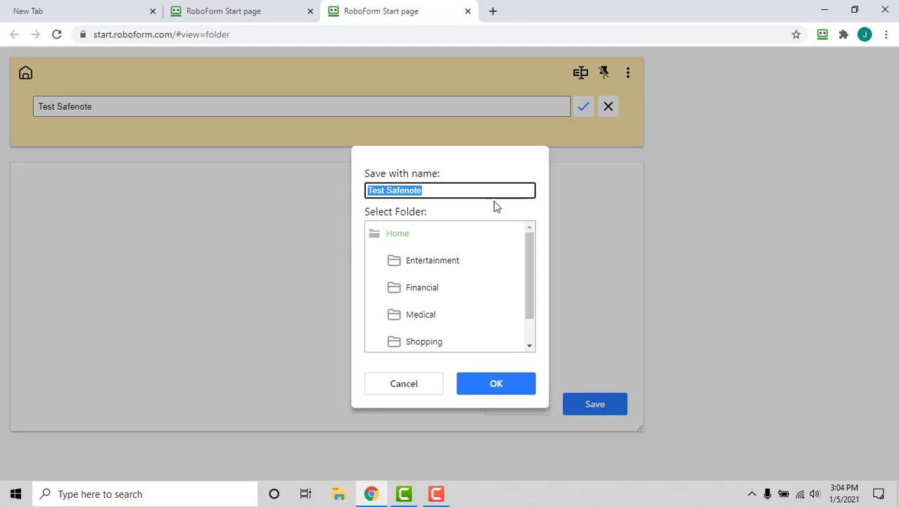
left_click(405, 237)
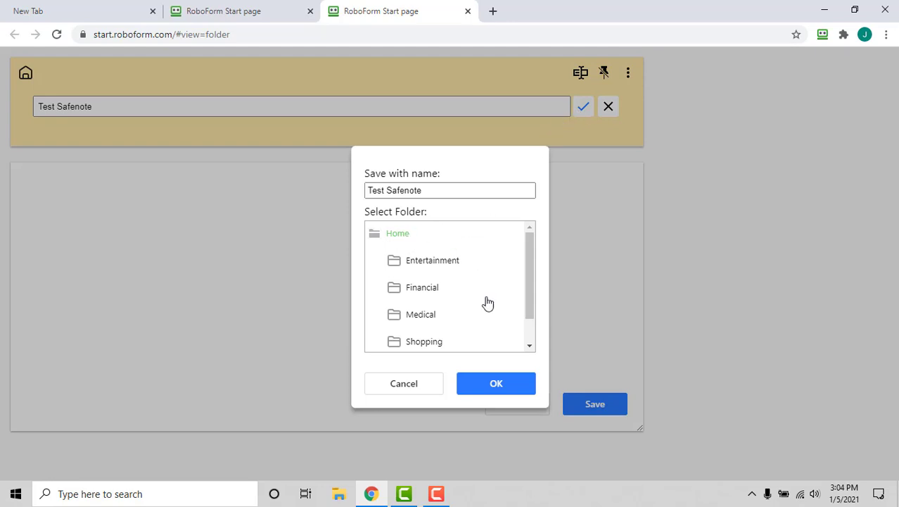
left_click(497, 384)
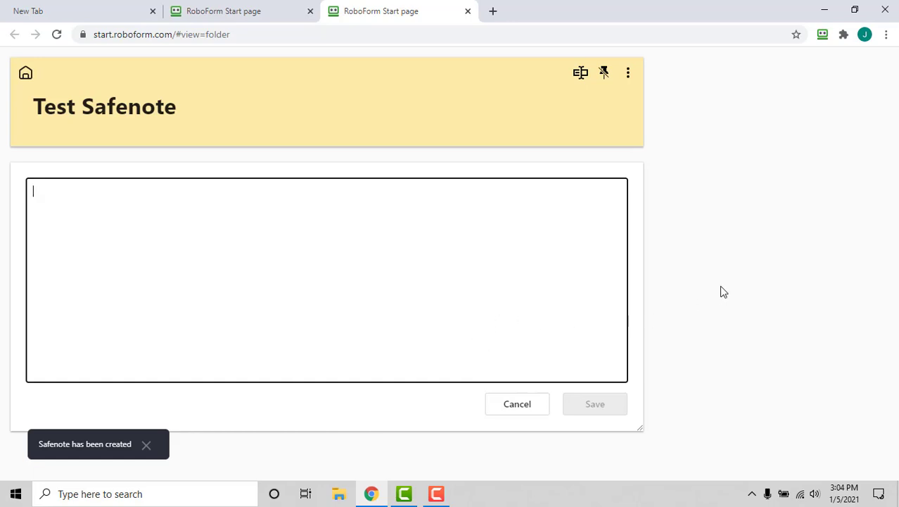
type("This ")
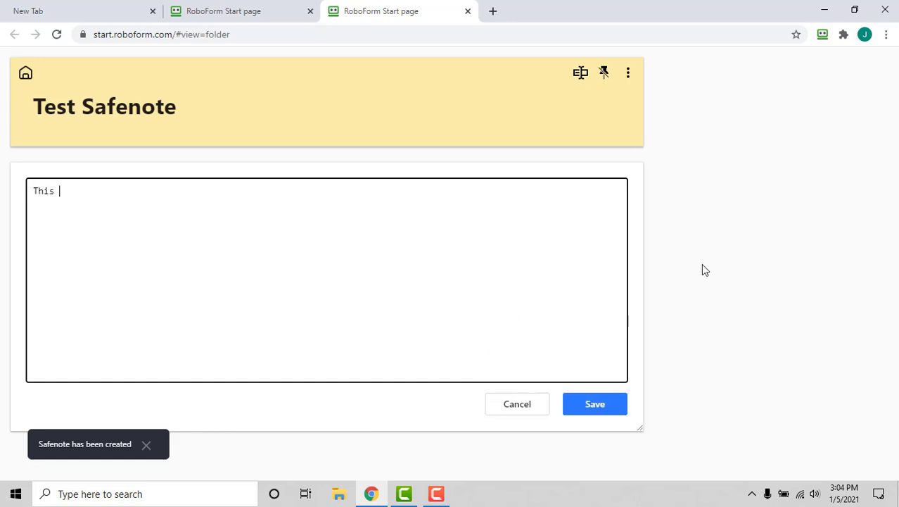
type("is a test")
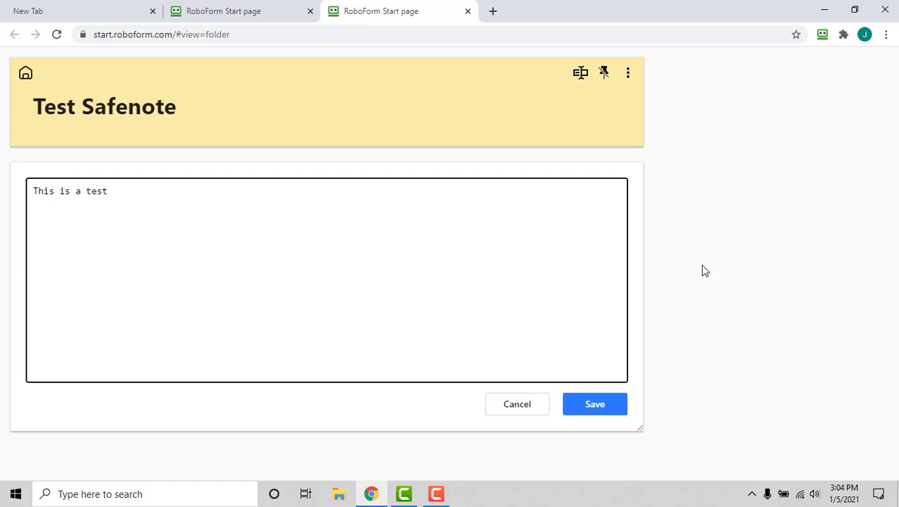
Step: Save the safenote text 'This is a test' and reopen Test Safenote from the vault
left_click(609, 410)
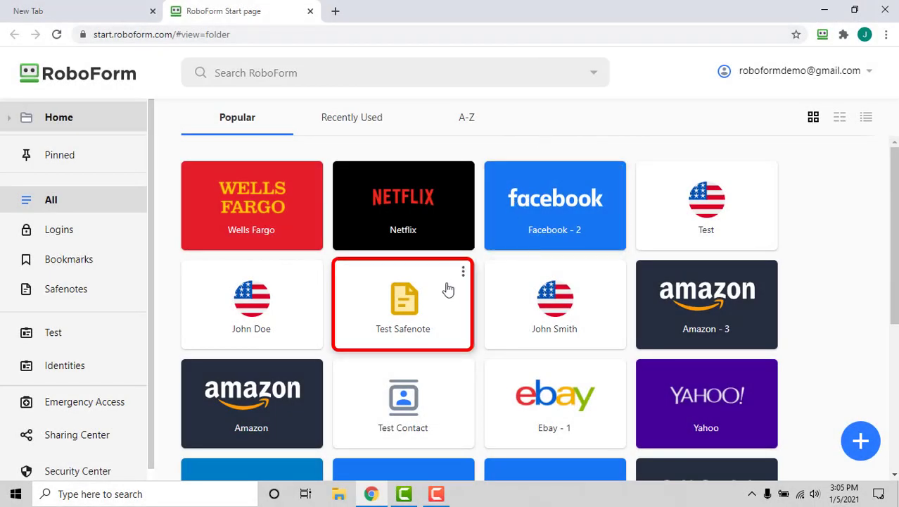
left_click(444, 287)
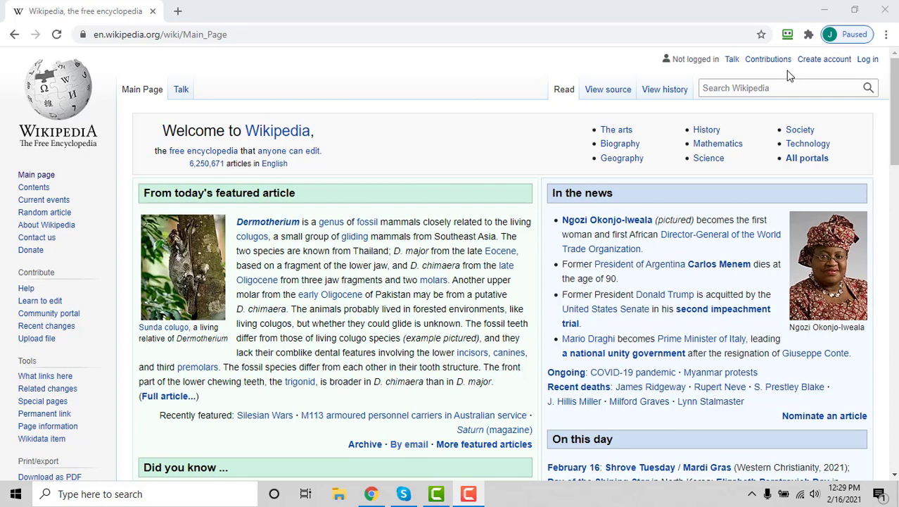
Step: From the RoboForm extension panel, bookmark the current page as 'Wikipedia' in the Home folder
left_click(787, 34)
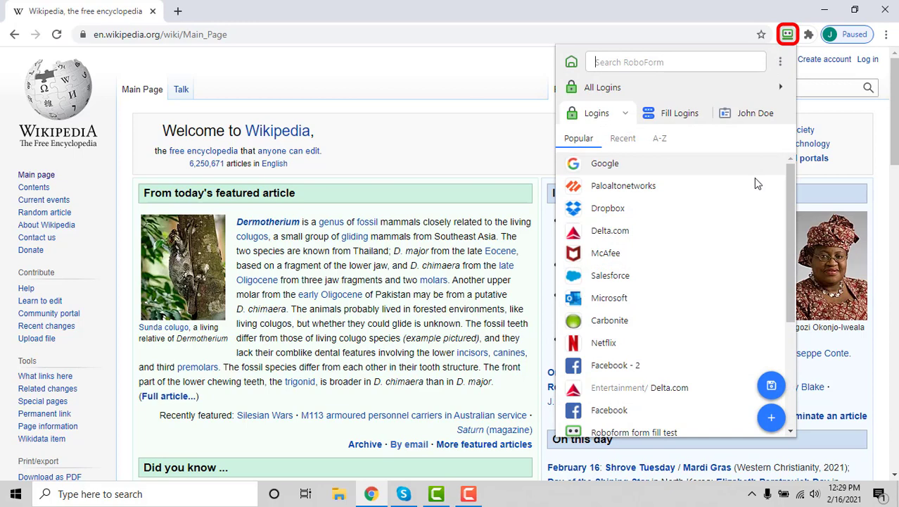
left_click(771, 386)
mouse_move(781, 388)
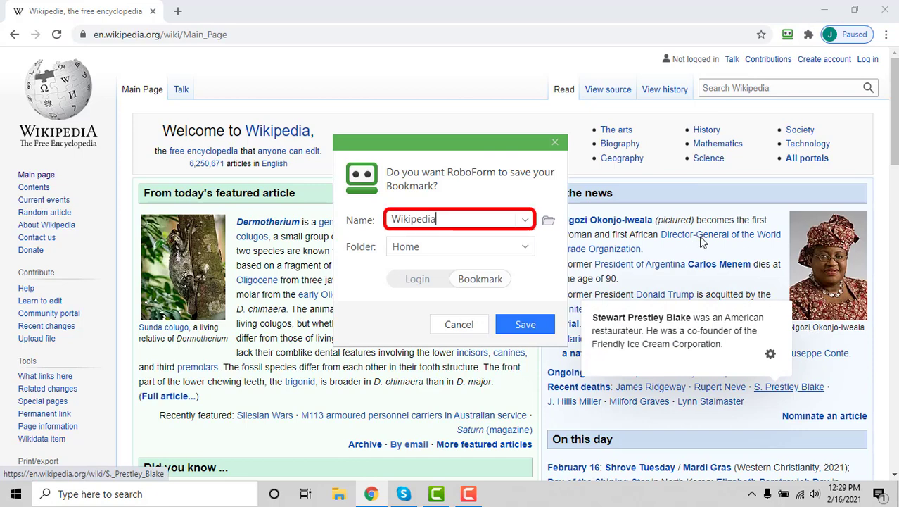
left_click(497, 217)
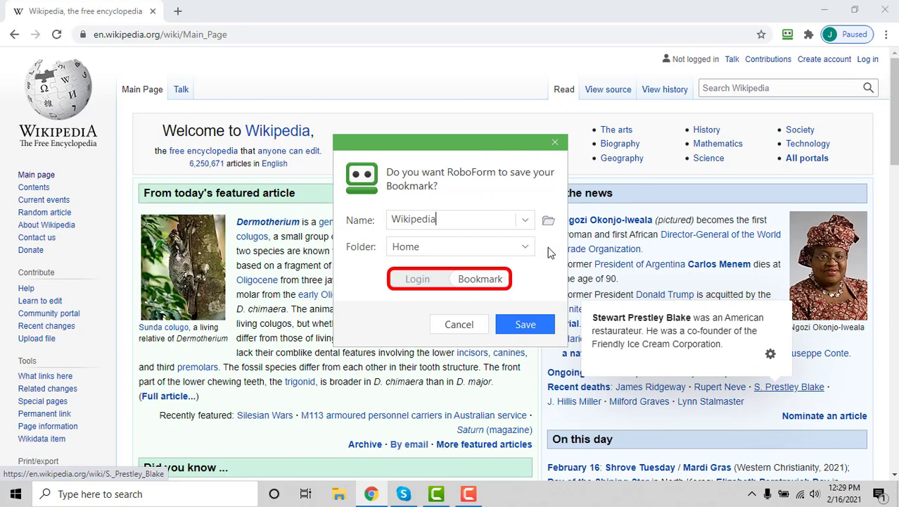
left_click(547, 332)
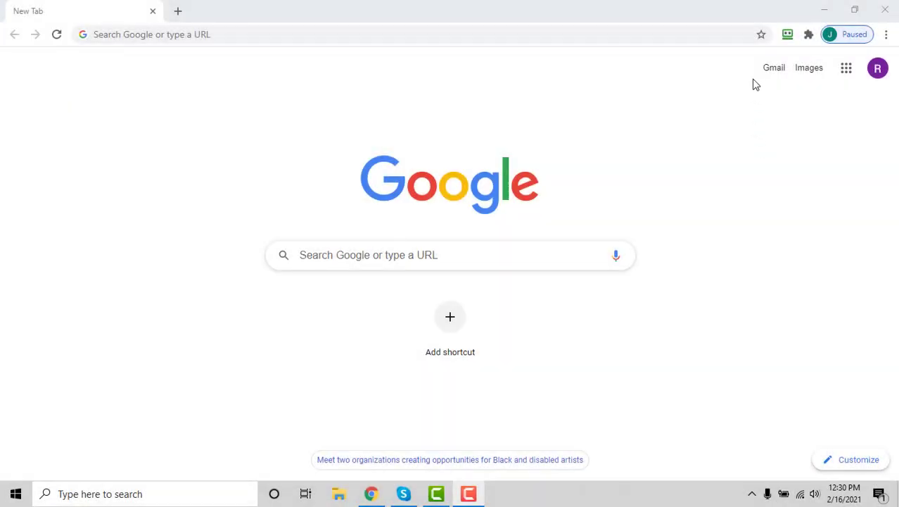
Step: Switch the RoboForm extension panel's category list from Logins to Bookmarks
left_click(788, 36)
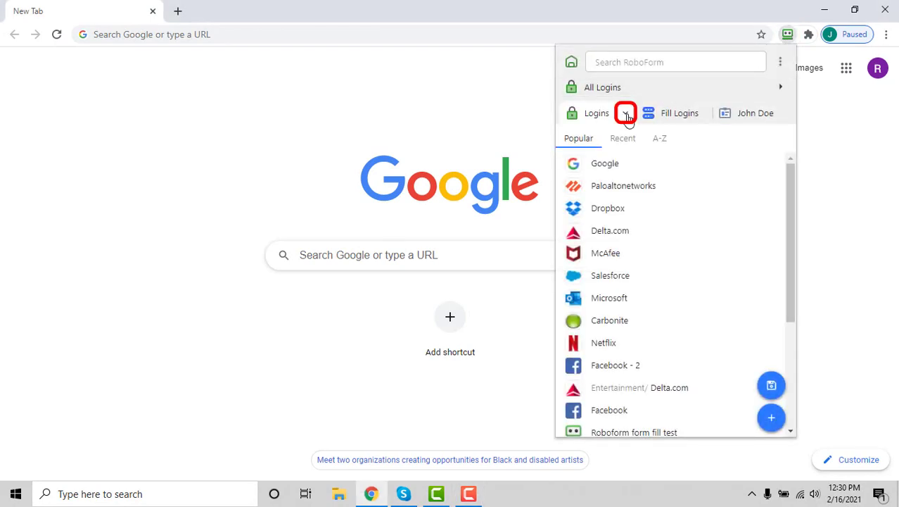
left_click(626, 114)
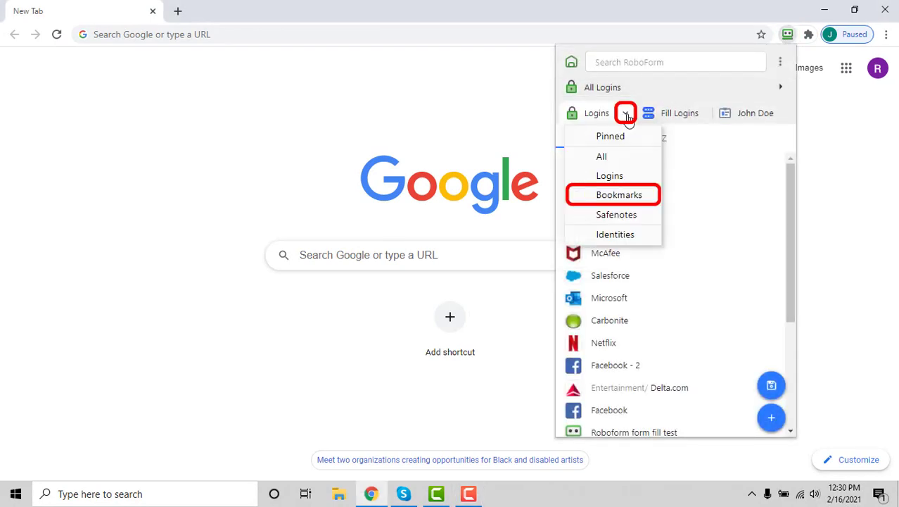
left_click(653, 200)
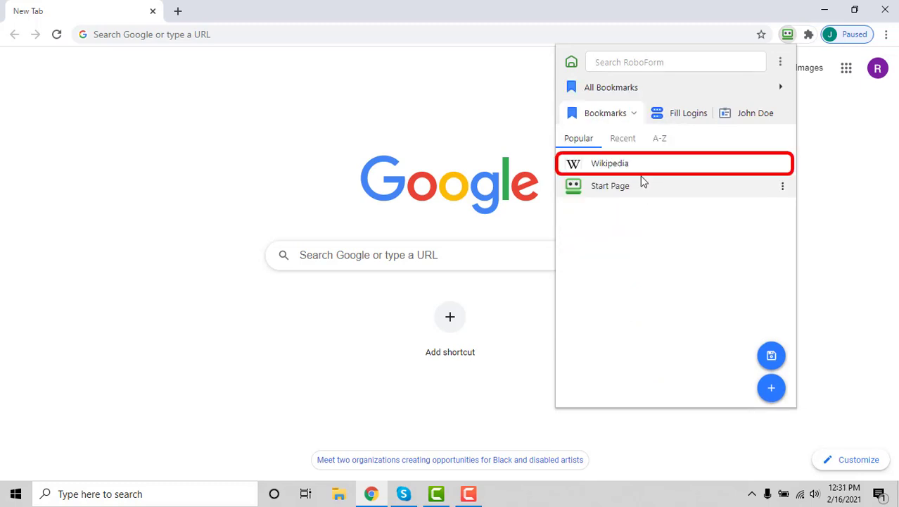